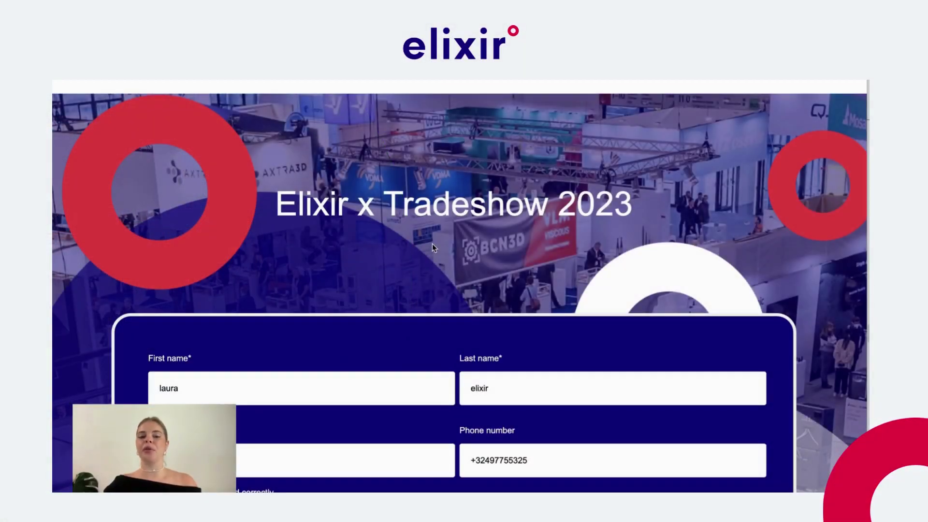
Scroll through the submitted Trade show demo form: Belgium, Elixir, Software, 25 employees, consent ticked
scroll(420, 186, down, 3)
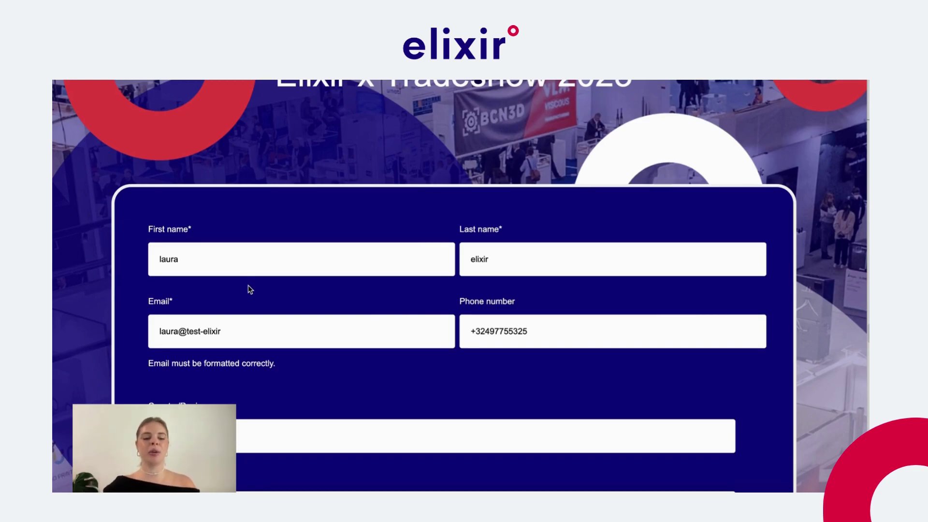
scroll(248, 285, down, 3)
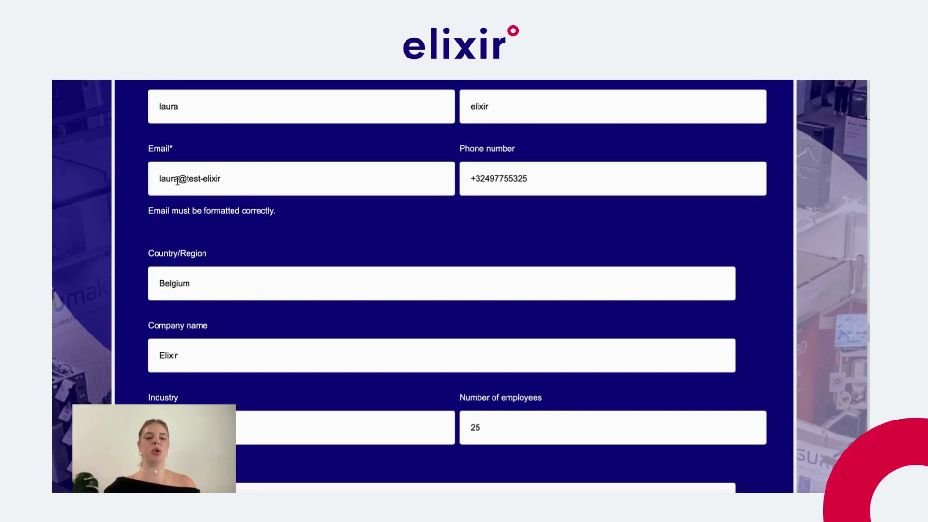
scroll(150, 275, down, 2)
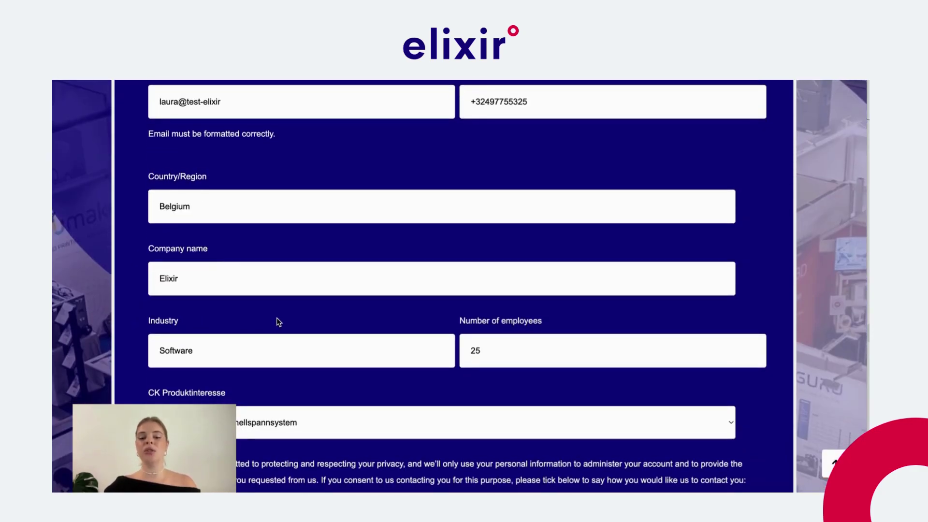
scroll(277, 319, down, 2)
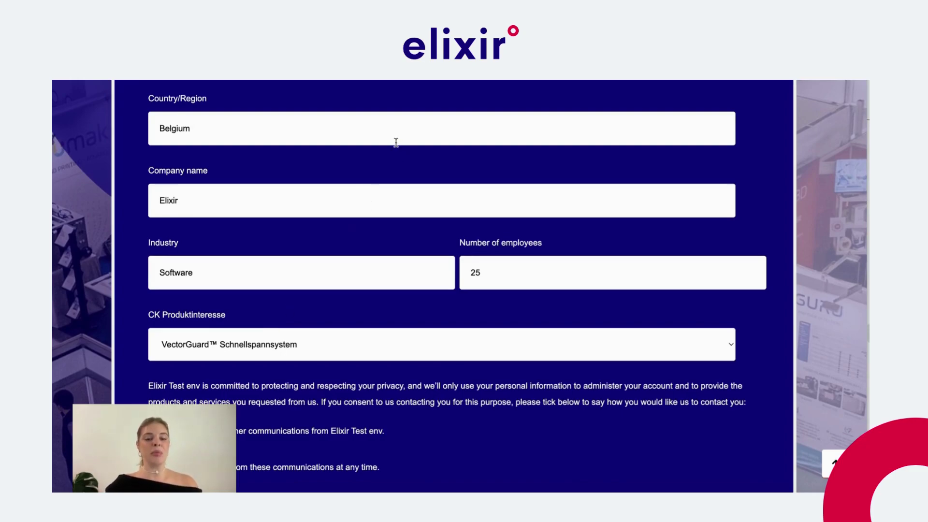
scroll(396, 142, up, 6)
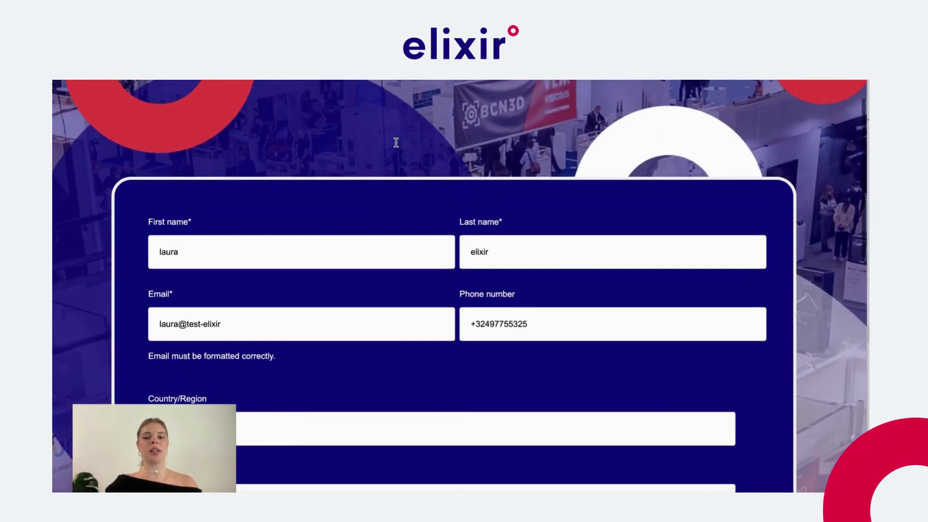
scroll(396, 147, up, 1)
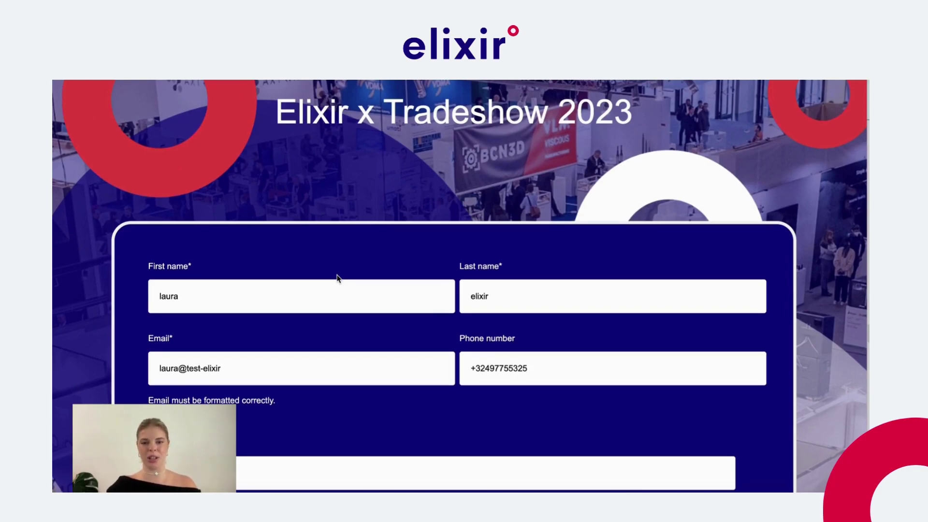
scroll(337, 278, down, 8)
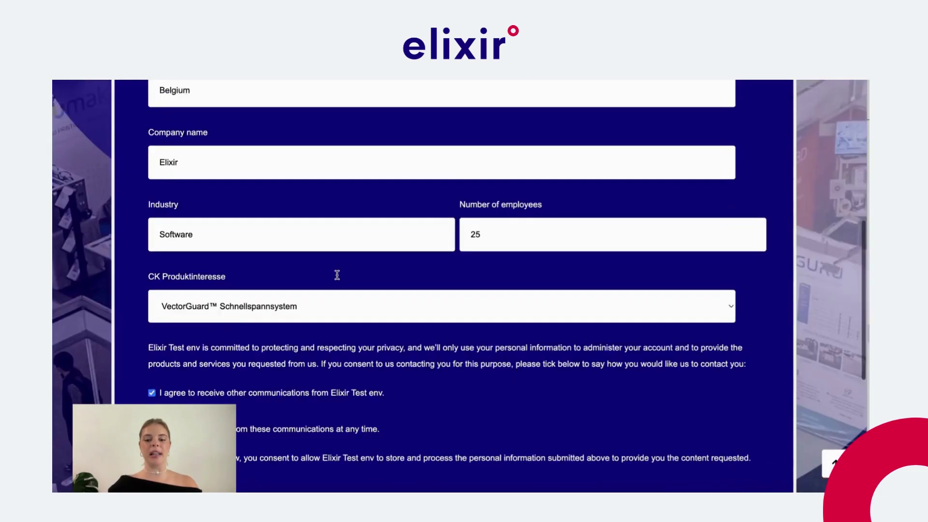
scroll(337, 275, up, 7)
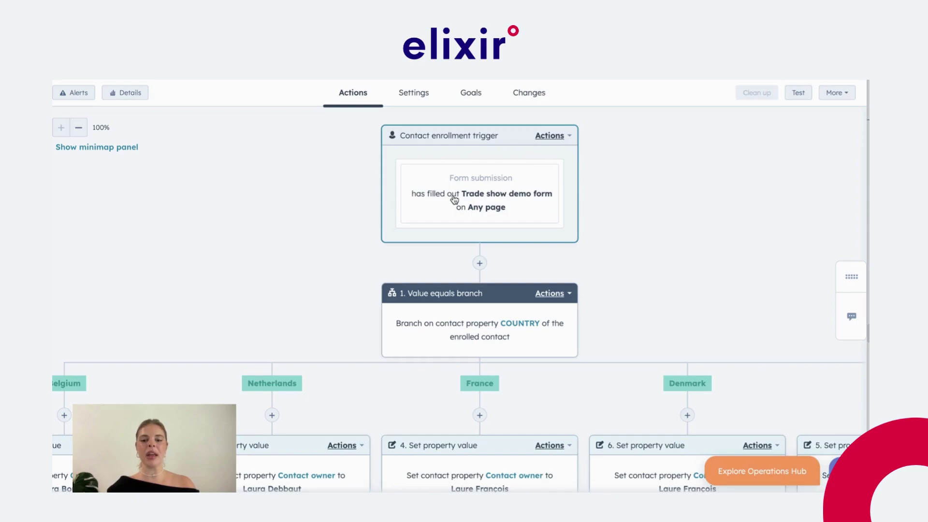
scroll(457, 197, down, 2)
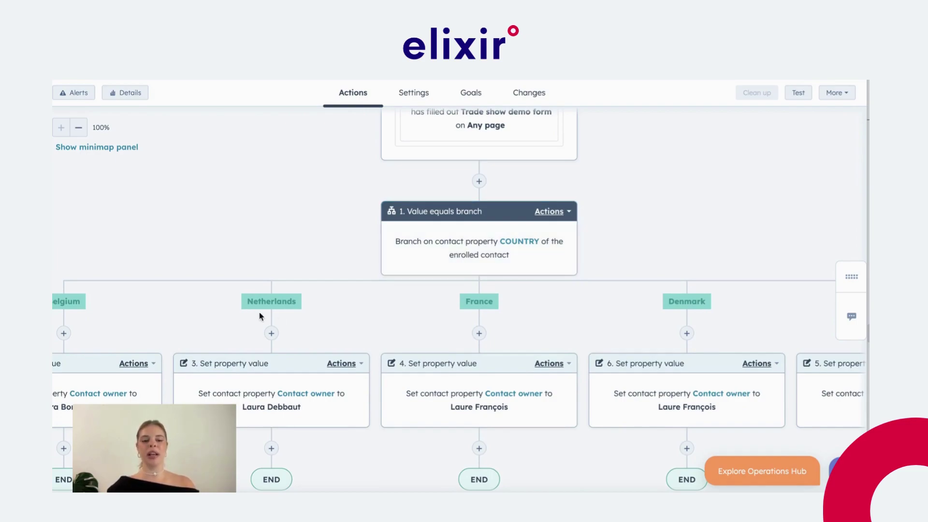
scroll(431, 287, left, 2)
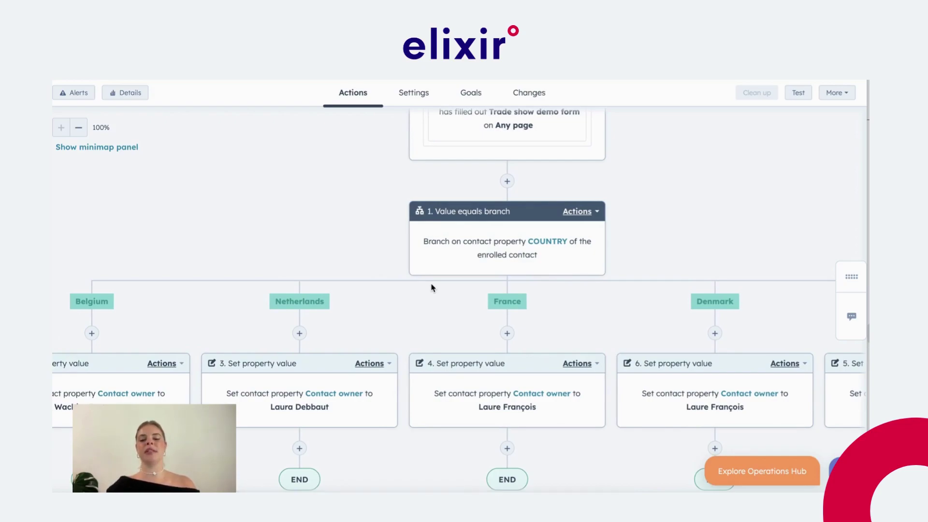
scroll(432, 288, down, 1)
scroll(431, 287, left, 3)
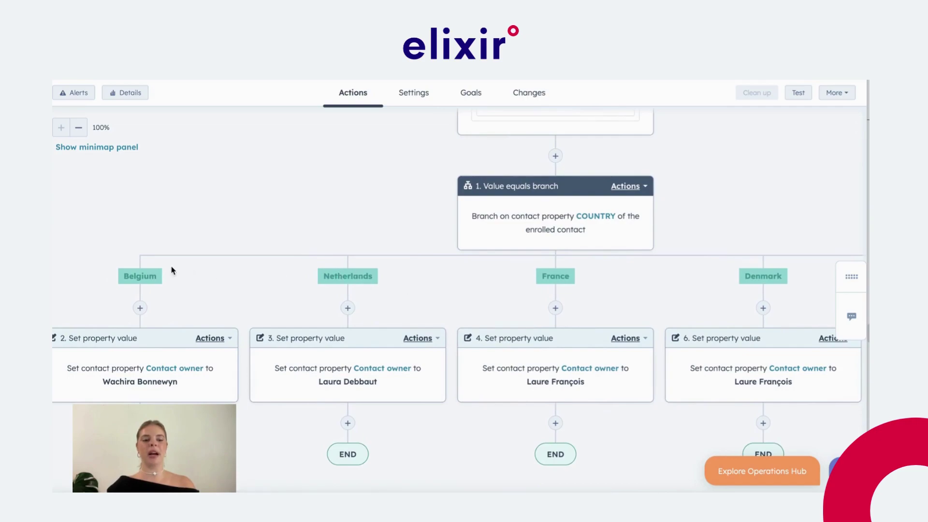
scroll(160, 276, down, 2)
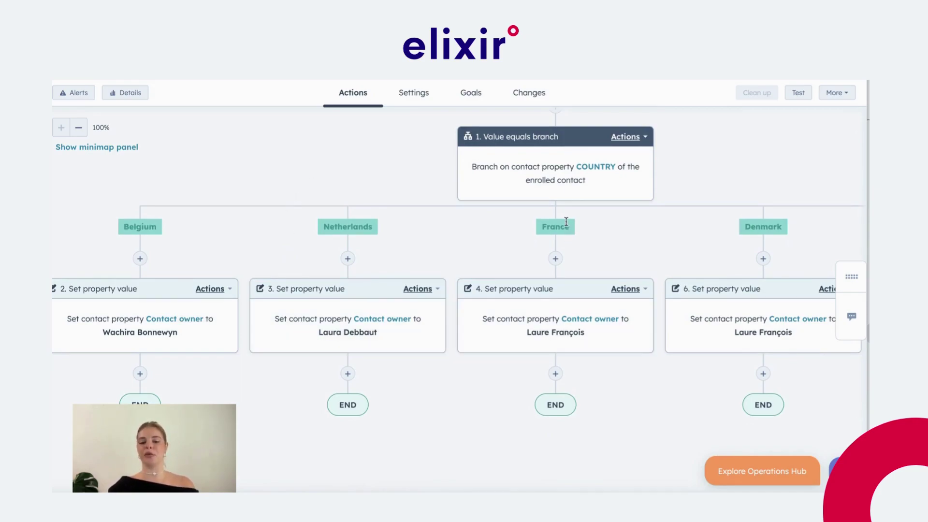
scroll(531, 325, right, 5)
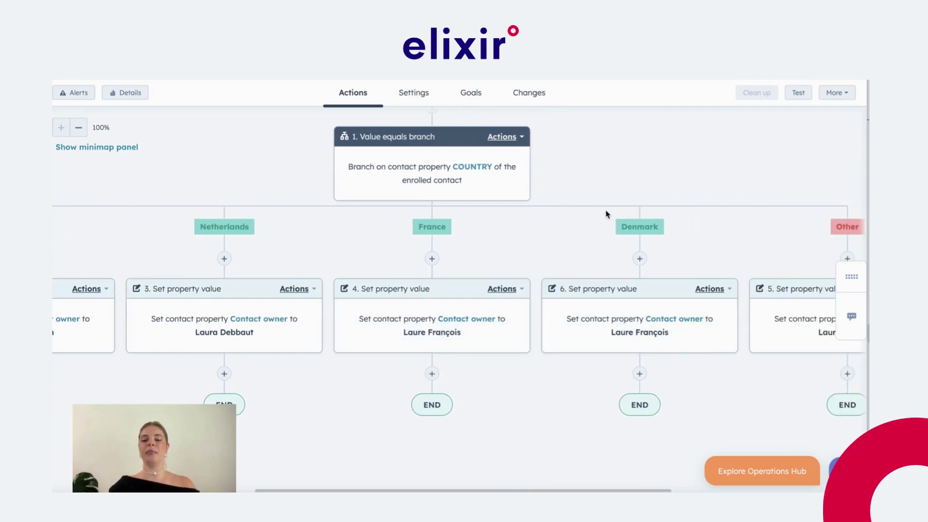
scroll(615, 321, right, 3)
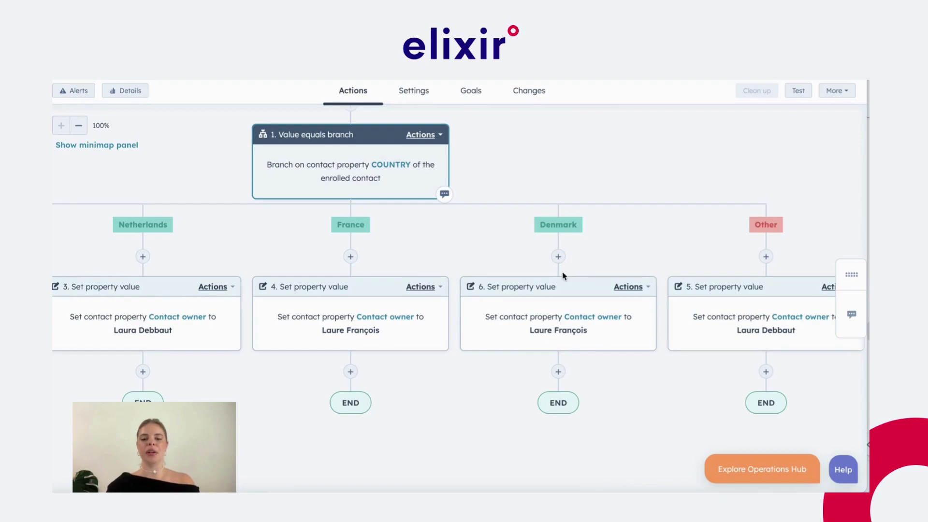
scroll(563, 274, right, 3)
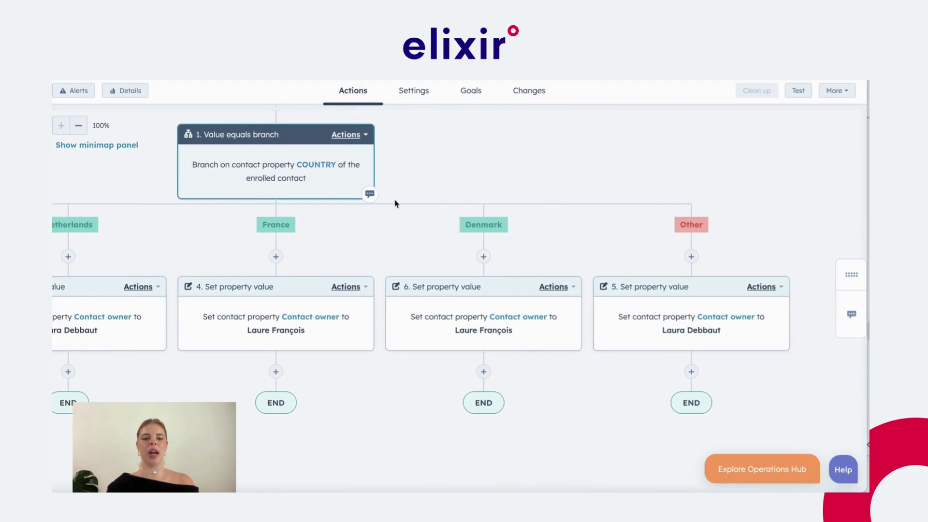
Delete the Denmark value from the country branch, re-add it as a new branch, and save
click(351, 156)
scroll(179, 296, down, 1)
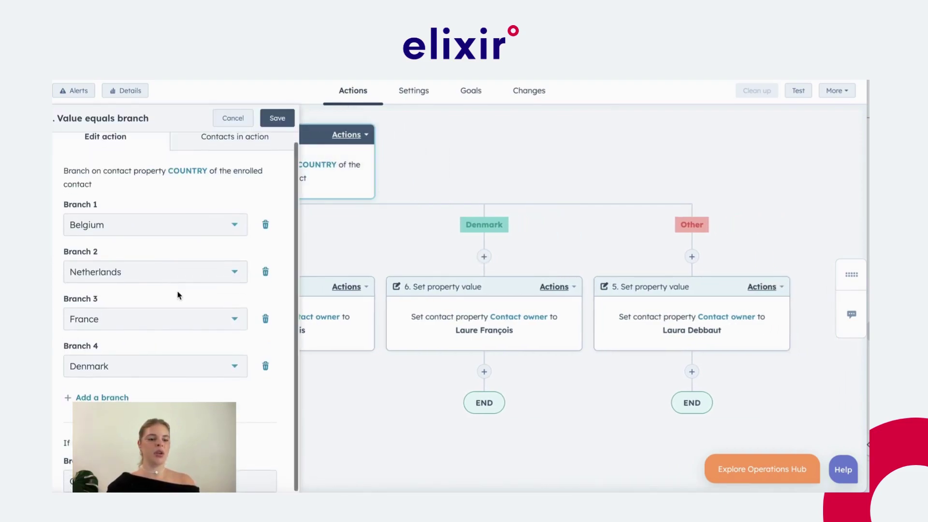
click(265, 366)
click(95, 359)
click(95, 376)
click(144, 393)
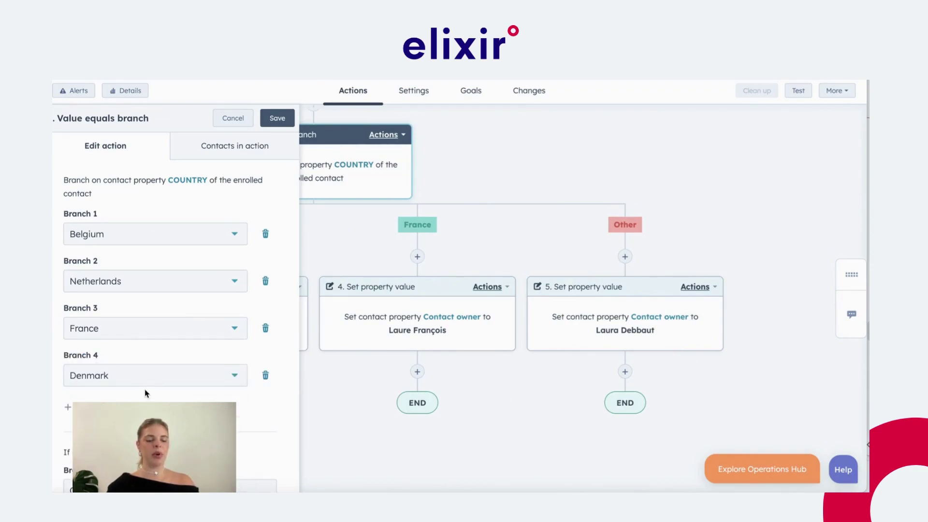
click(269, 119)
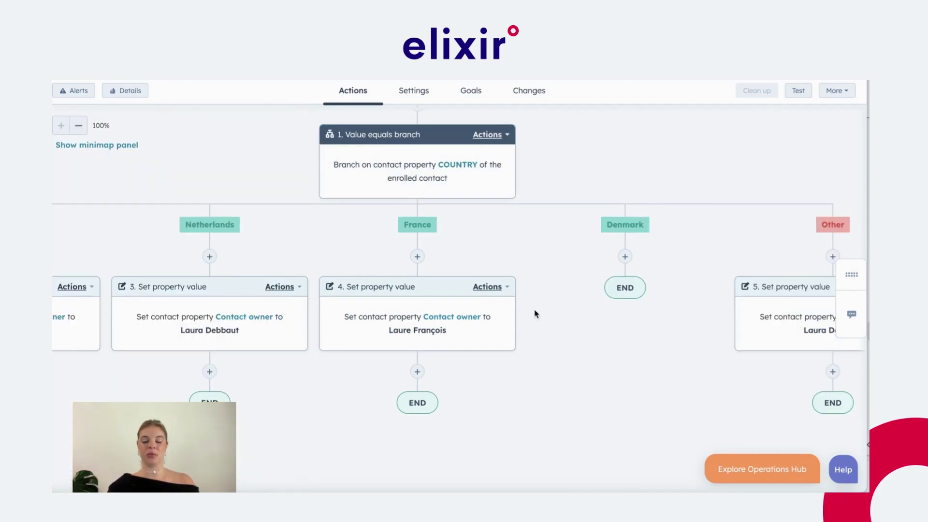
Add a Set property value action on Denmark assigning the same Contact owner as France
click(625, 256)
click(141, 180)
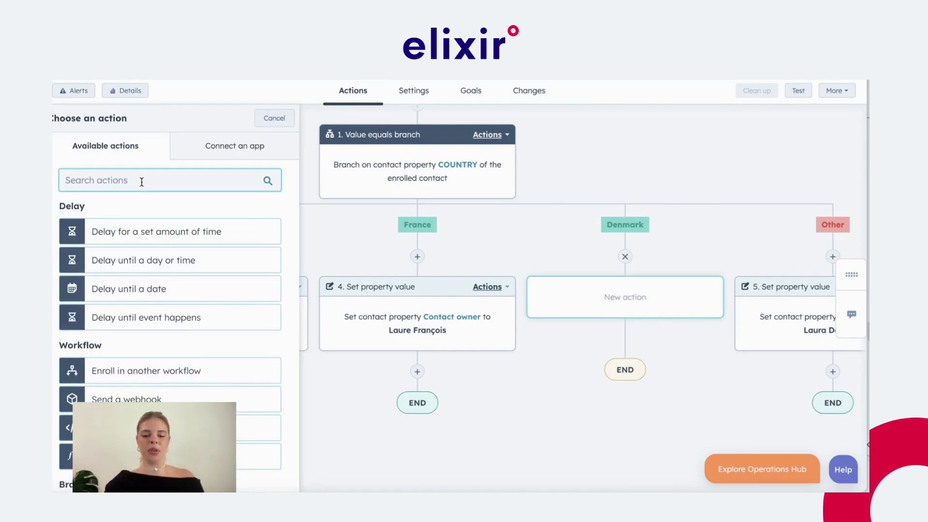
text(prop)
click(125, 232)
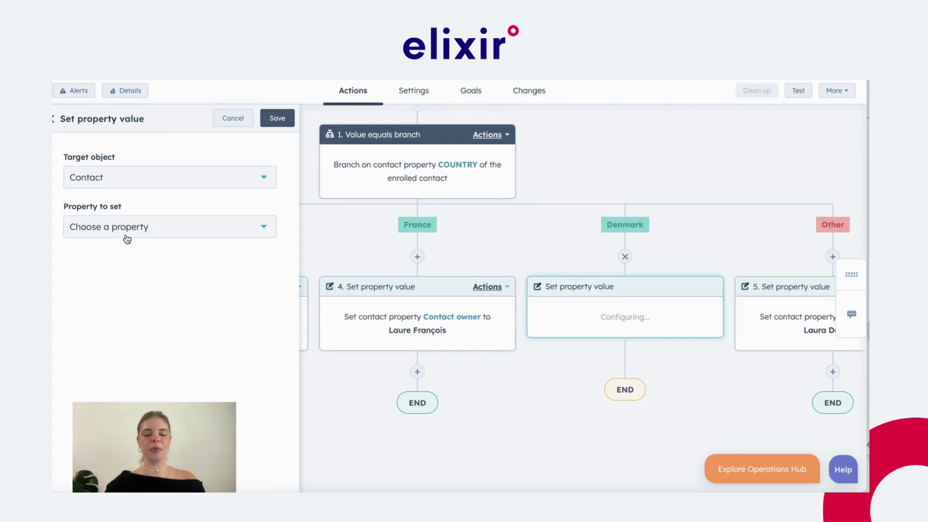
click(125, 236)
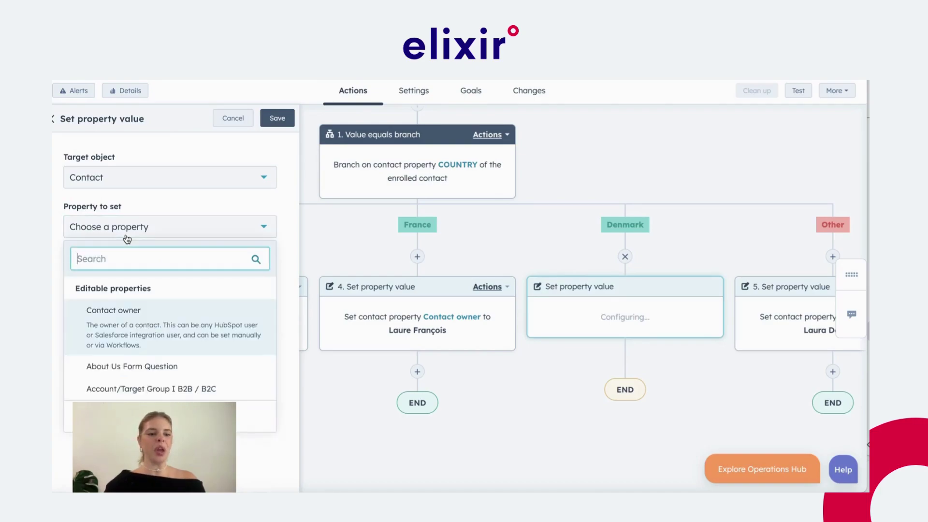
click(96, 327)
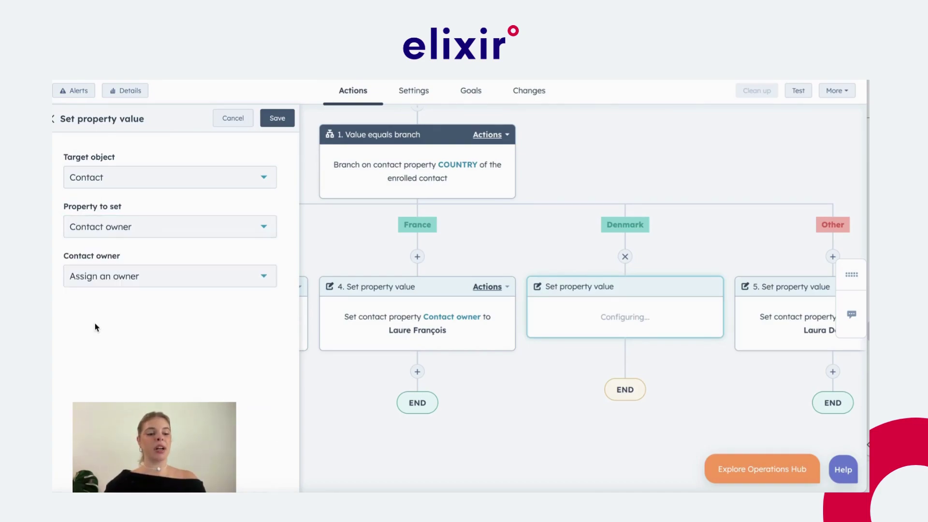
click(110, 285)
text(lau)
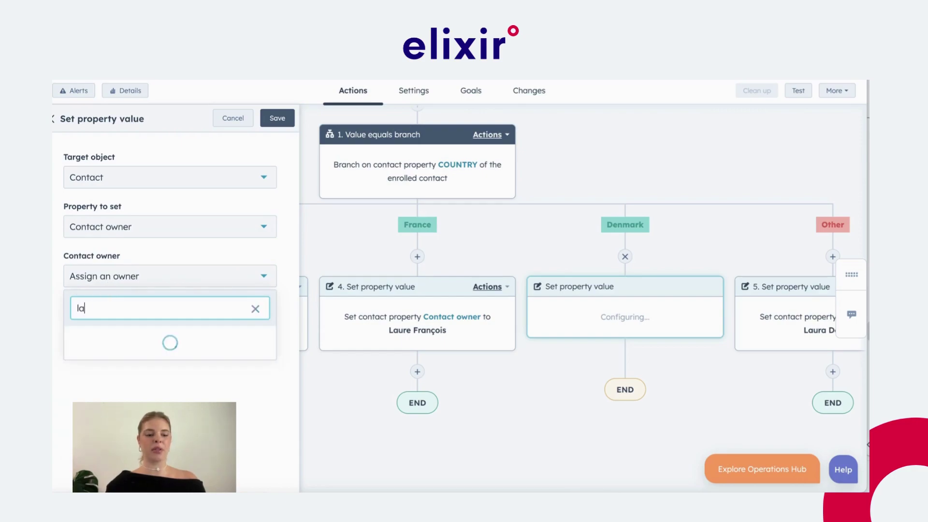
click(105, 350)
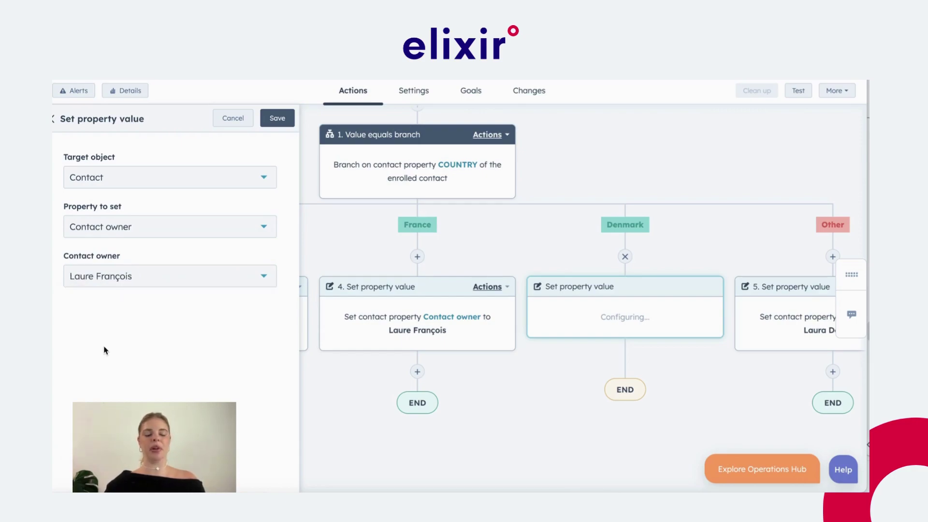
click(277, 118)
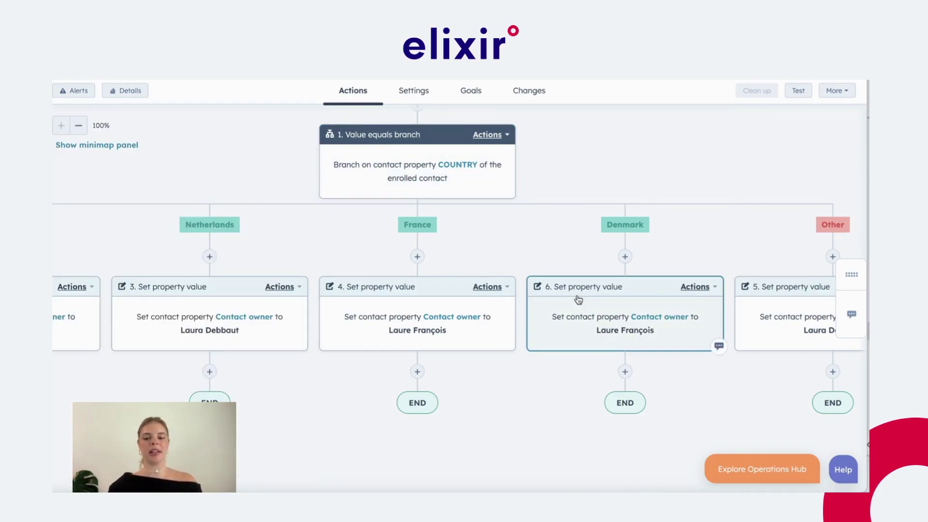
scroll(512, 346, left, 2)
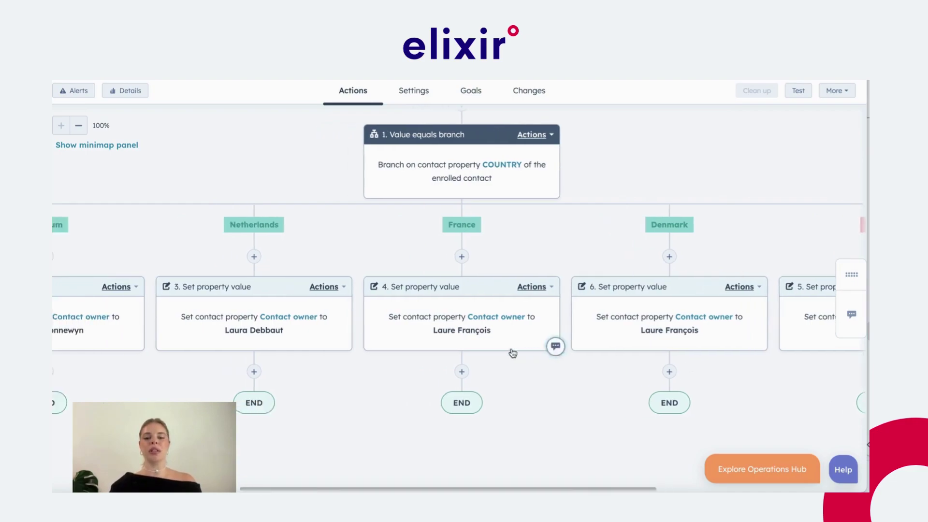
scroll(513, 353, up, 4)
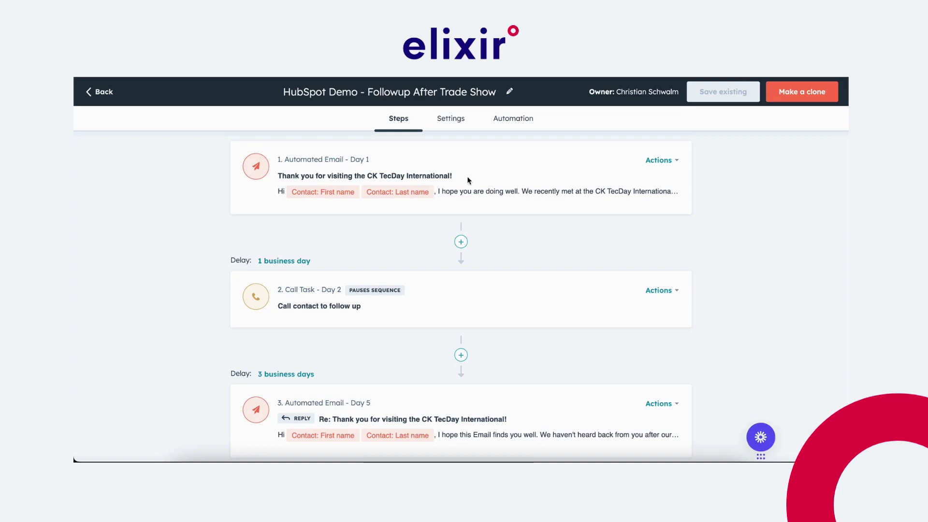
Open the first follow-up email template, review its body, and close it without saving
click(659, 160)
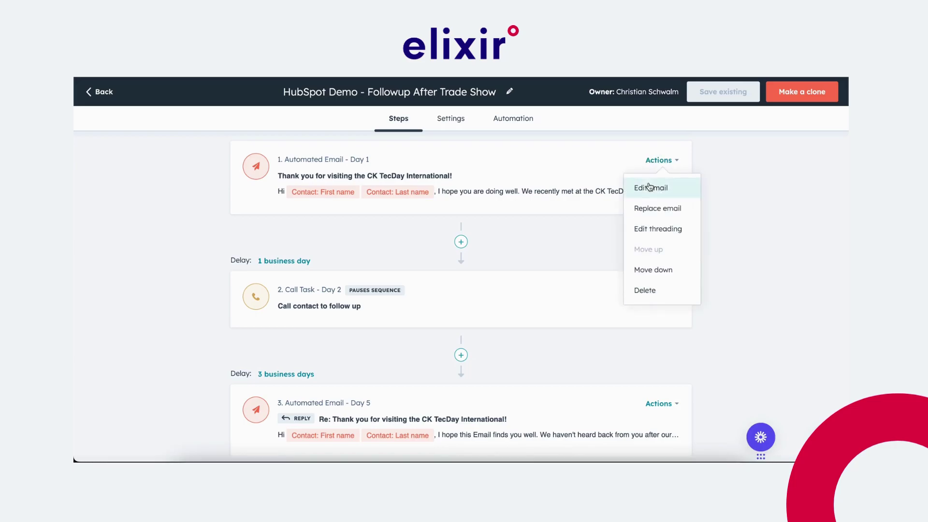
click(649, 184)
scroll(660, 278, down, 3)
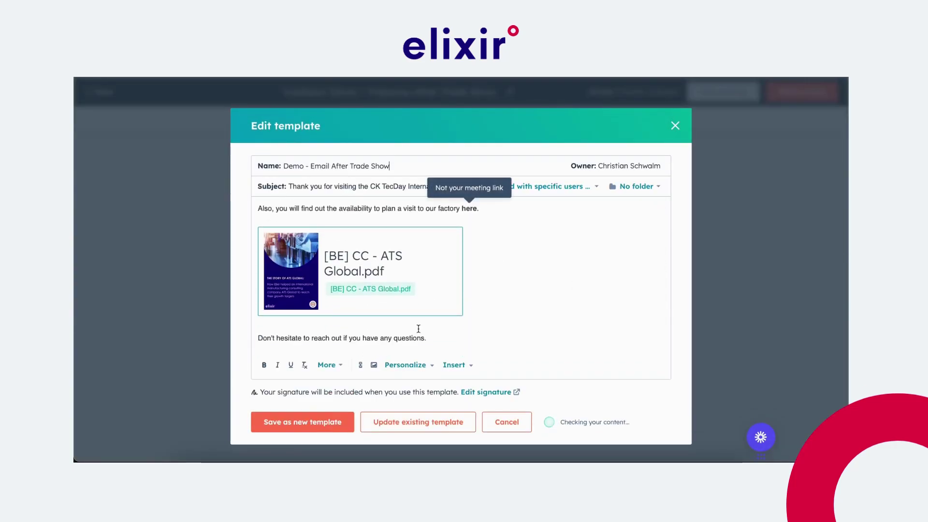
scroll(420, 333, up, 6)
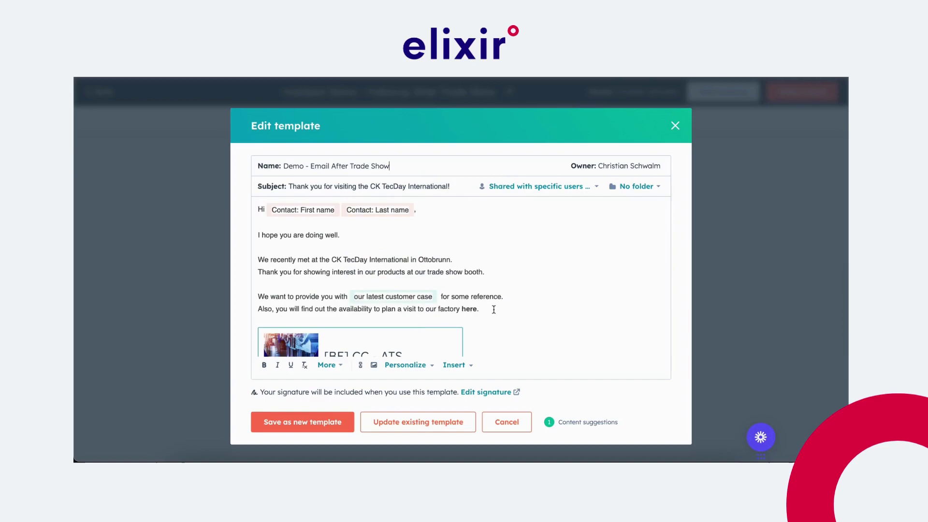
mouse_move(476, 313)
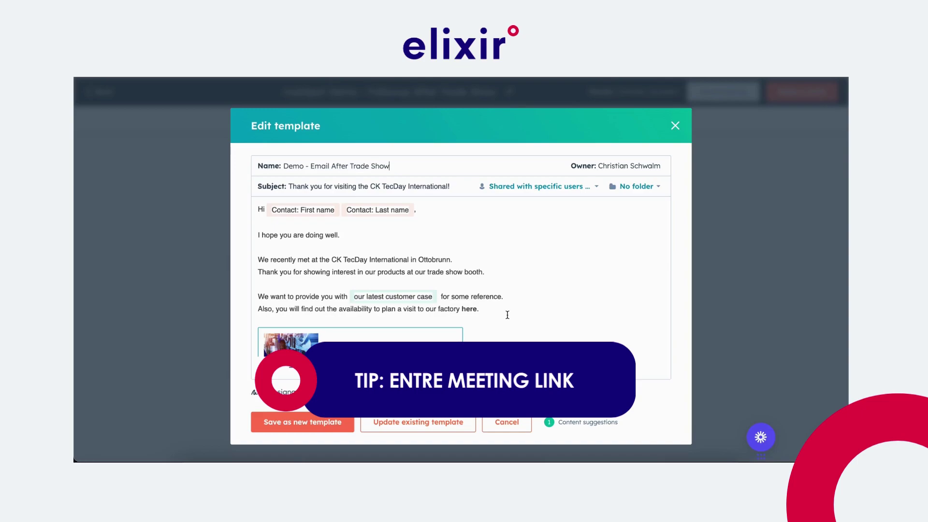
scroll(508, 315, down, 3)
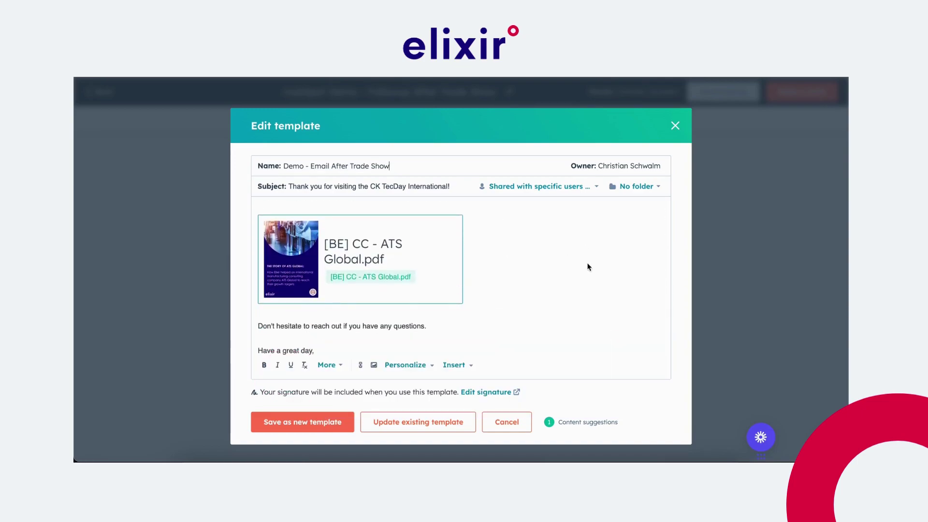
click(676, 126)
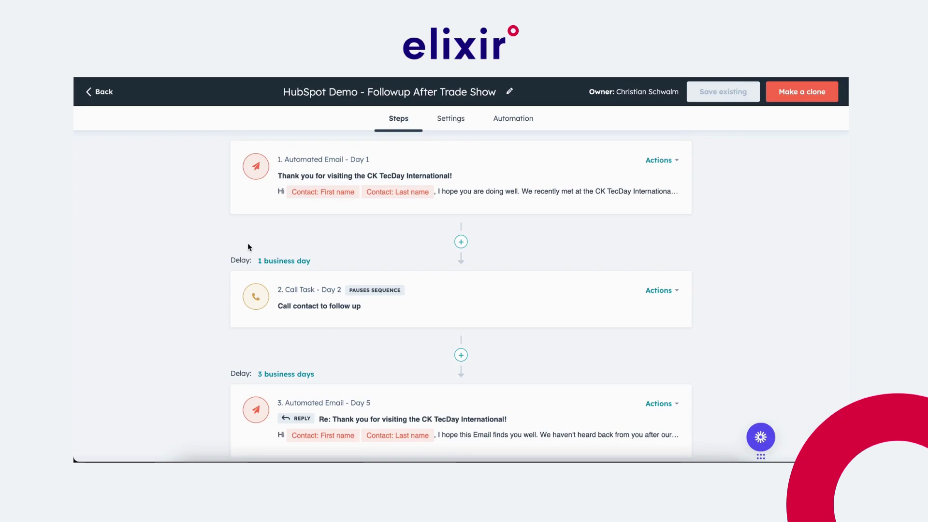
Review the follow-up sequence's steps, then go back to the country-branching workflow canvas
scroll(588, 251, down, 1)
scroll(588, 250, up, 1)
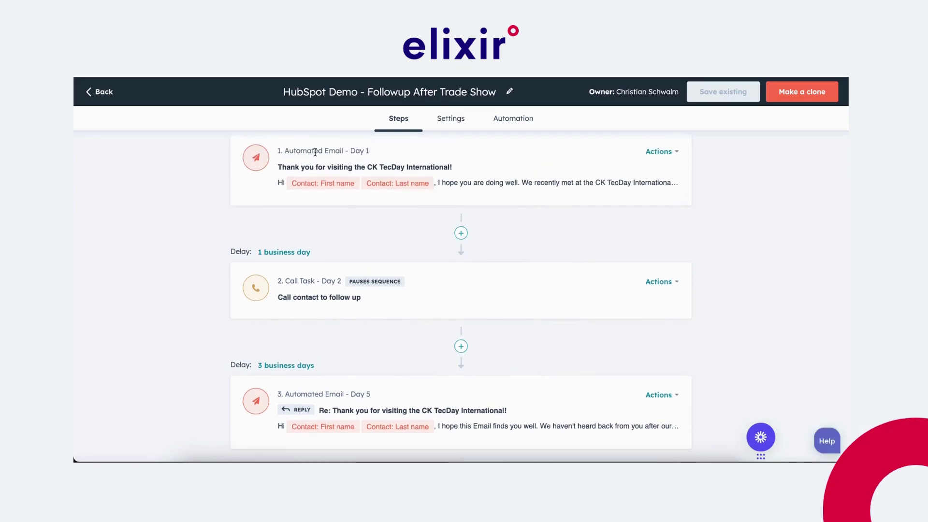
scroll(261, 271, down, 1)
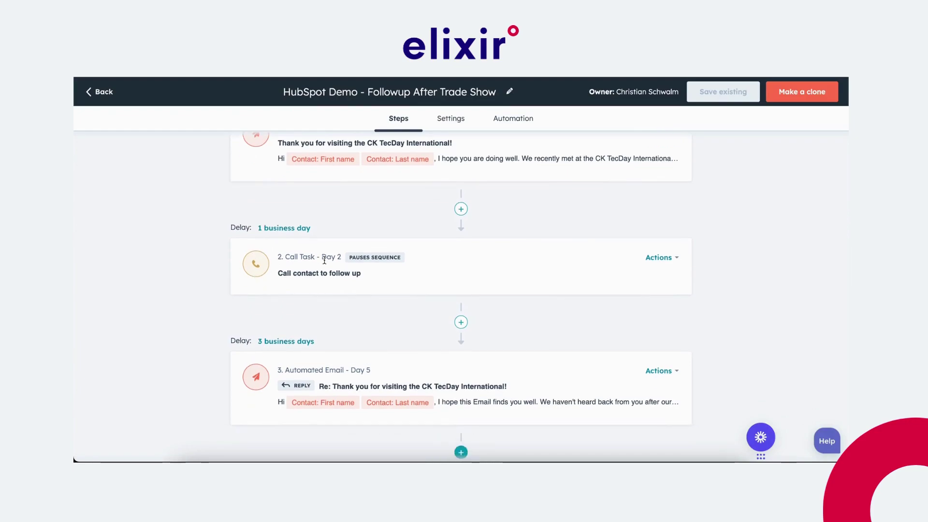
drag(279, 254, 306, 254)
click(303, 253)
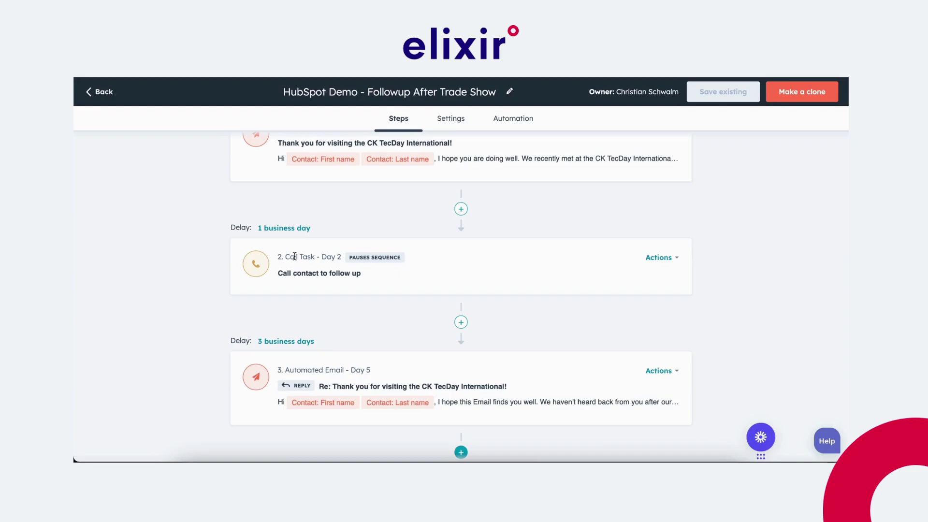
scroll(292, 259, up, 1)
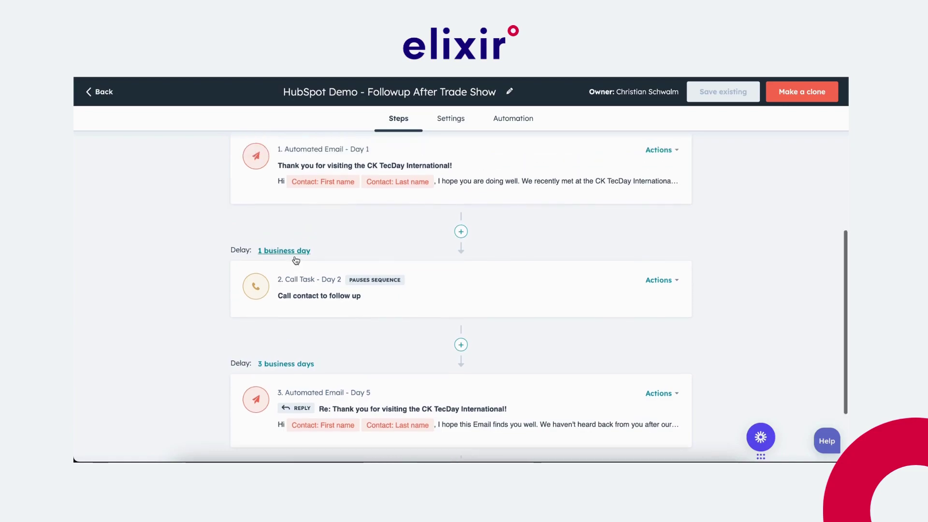
scroll(290, 307, down, 2)
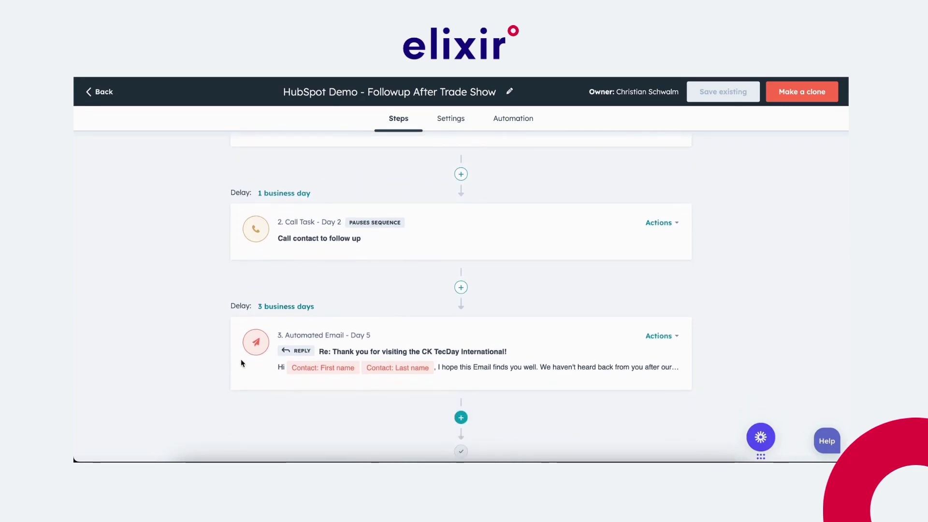
scroll(258, 349, down, 1)
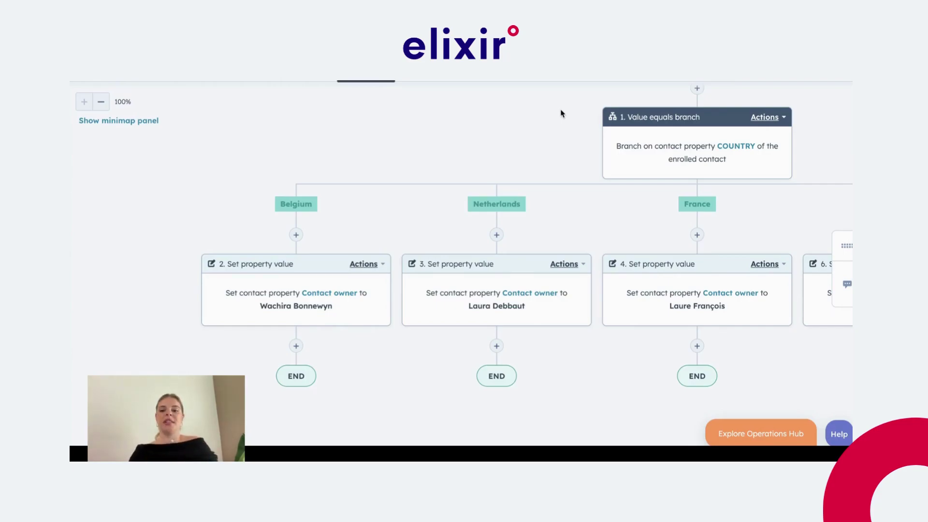
scroll(561, 113, right, 5)
scroll(561, 113, up, 5)
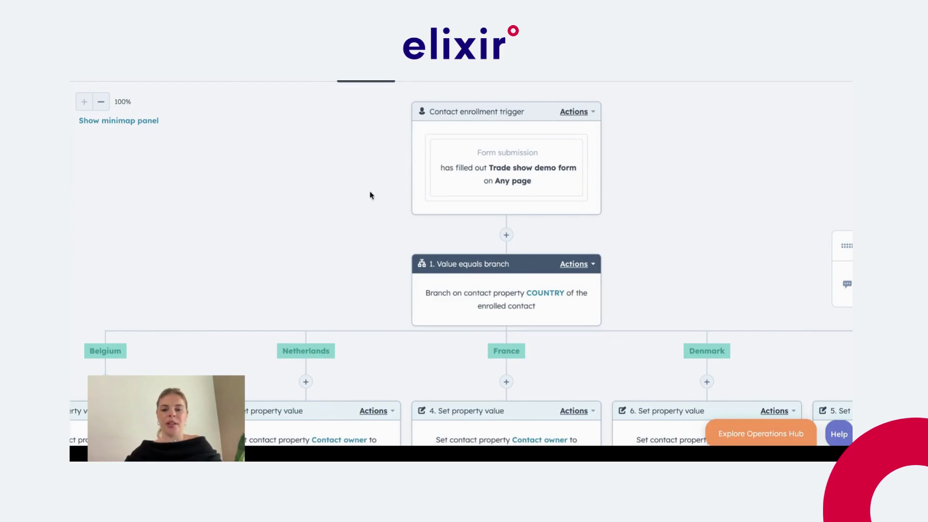
scroll(476, 243, left, 5)
scroll(475, 243, down, 8)
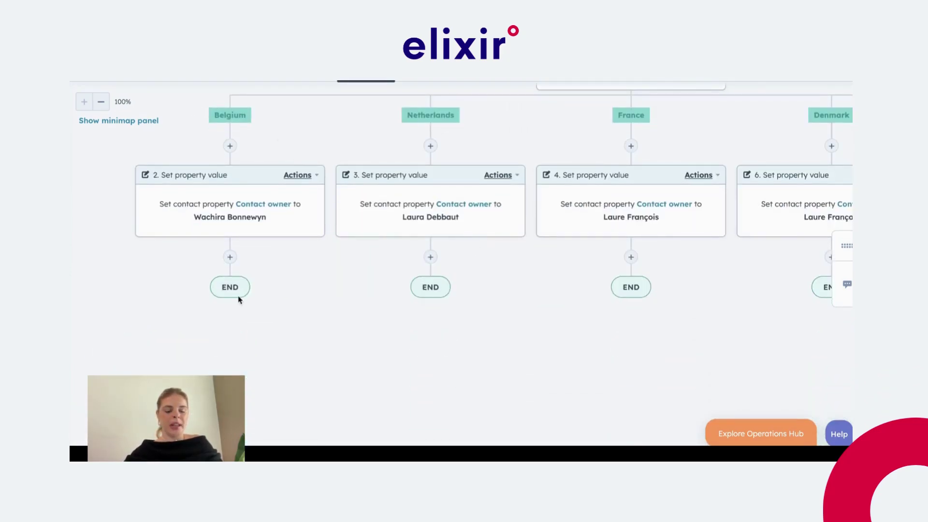
Add an Enroll in a sequence action after Belgium's owner step, choosing Followup After Trade Show
click(230, 258)
click(155, 154)
text(en)
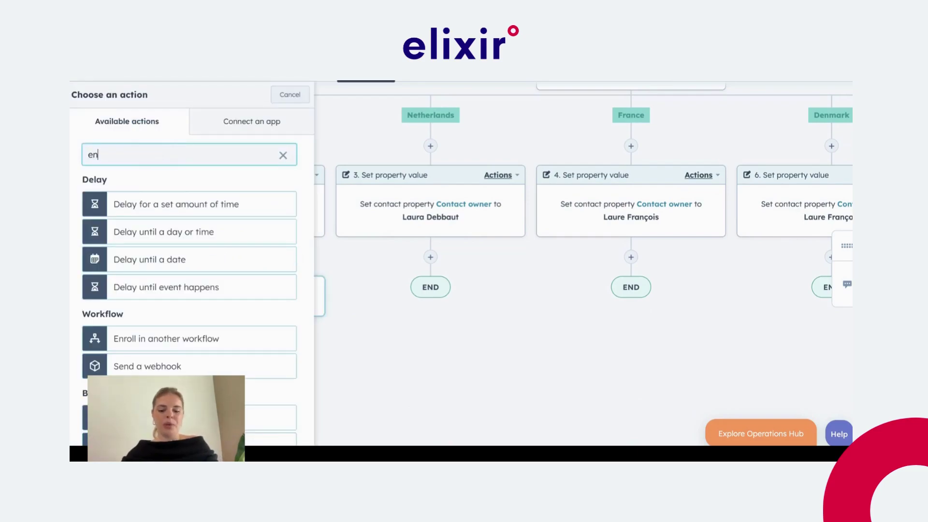
text(rol)
click(123, 256)
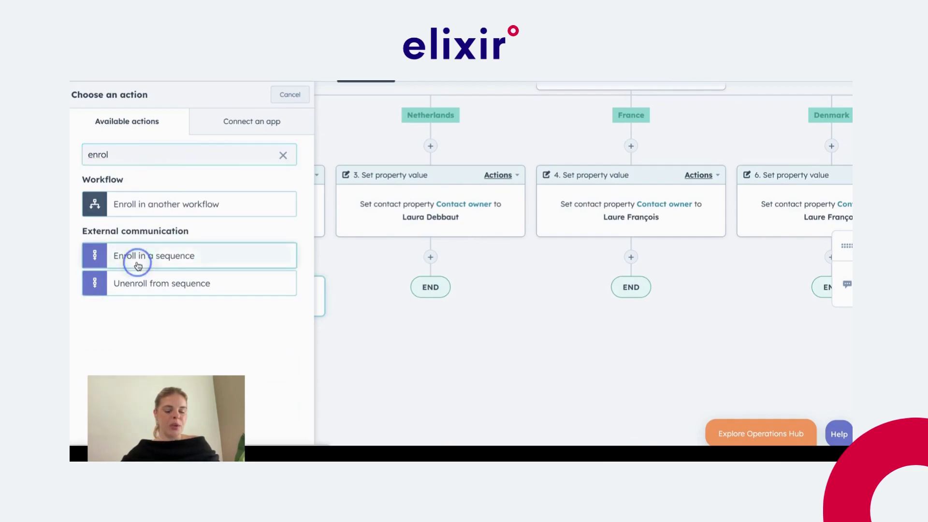
click(144, 204)
text(tra)
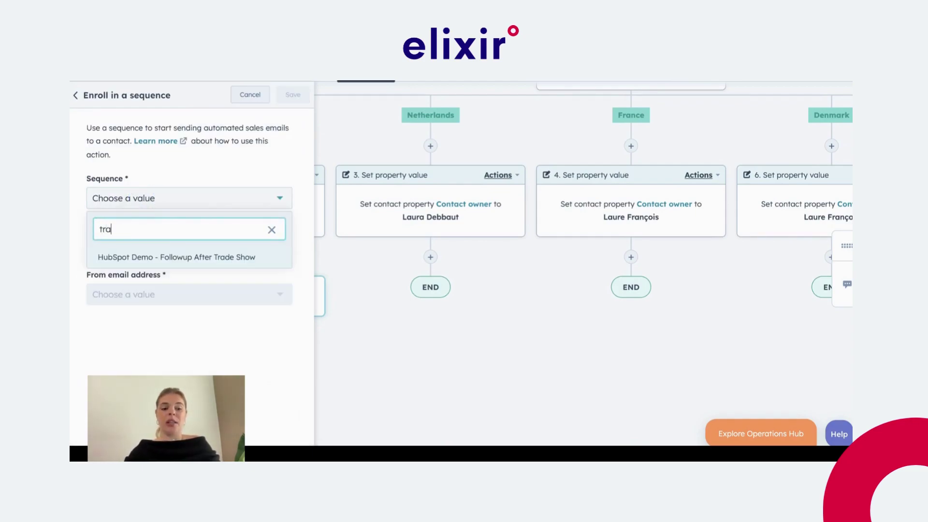
click(139, 256)
Set the Belgium branch owner as sender with their company email address, and save the step
click(119, 254)
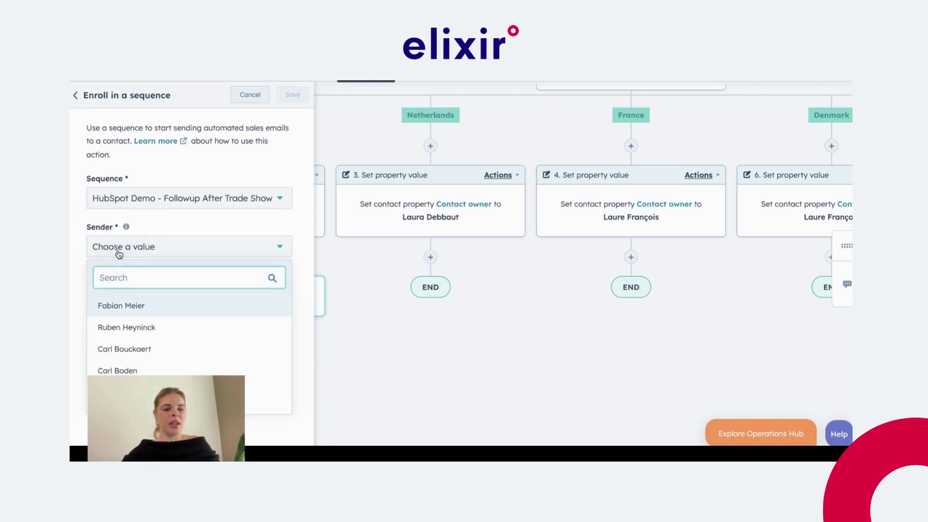
text(wach)
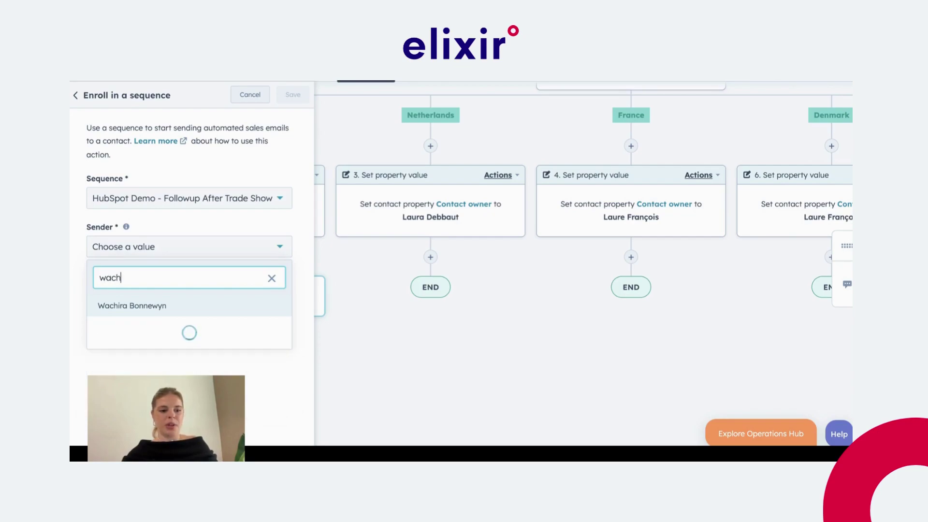
click(119, 303)
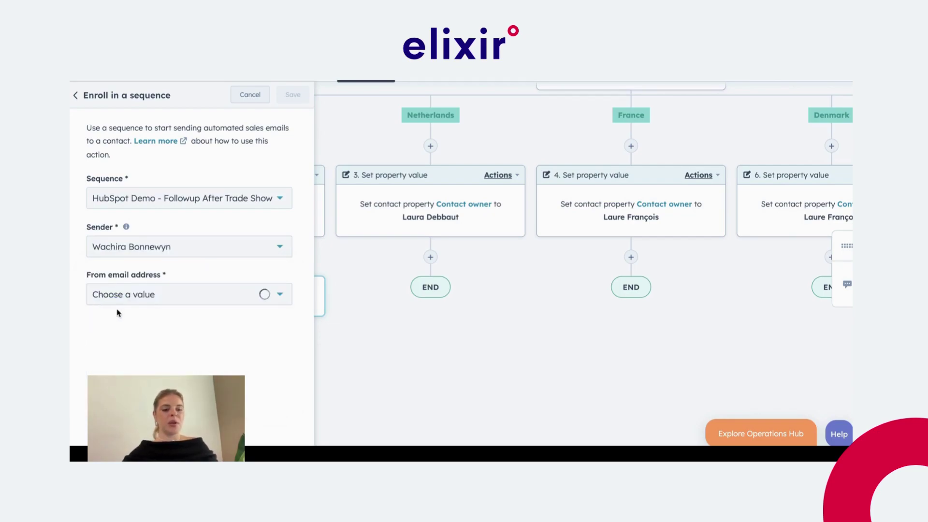
click(155, 302)
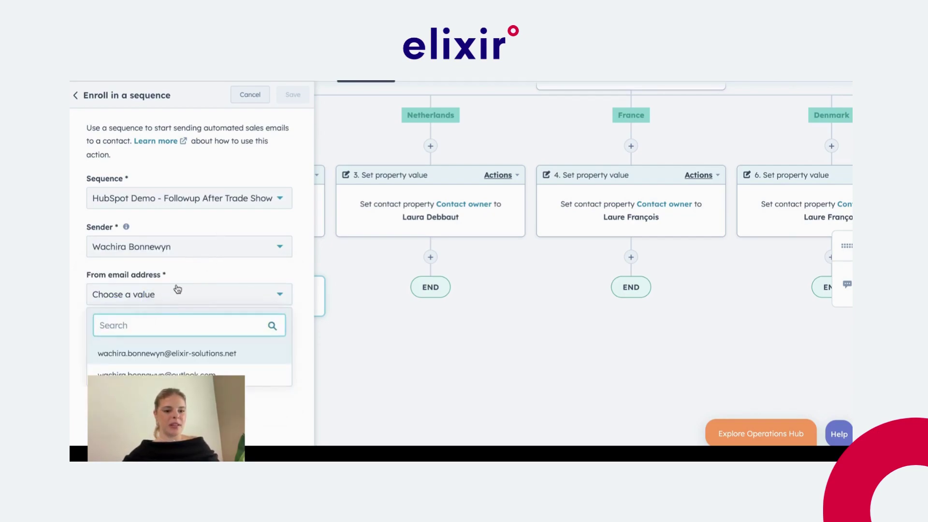
click(231, 354)
click(293, 95)
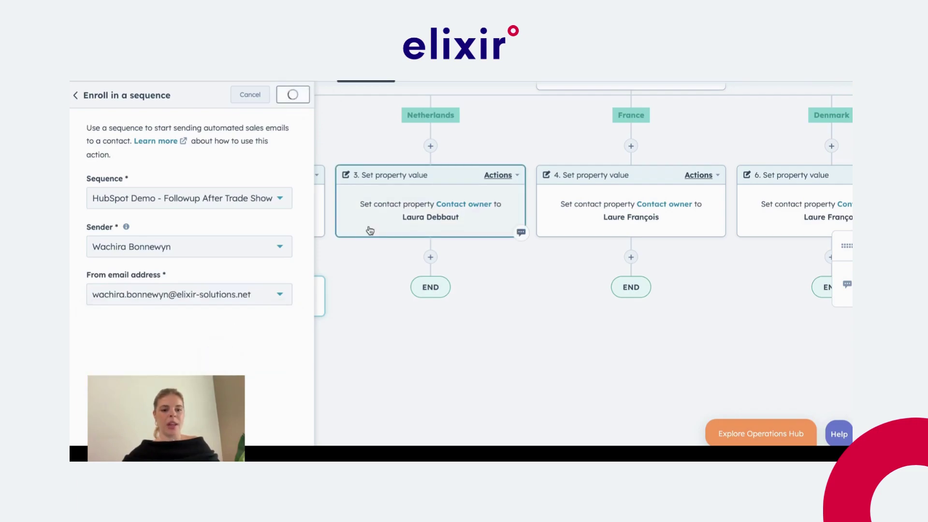
scroll(342, 369, down, 1)
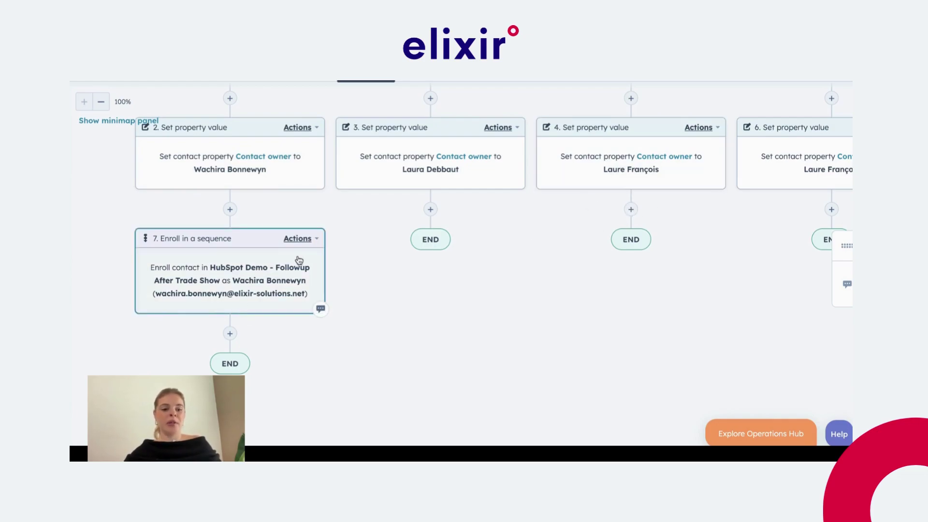
Clone the sequence-enrollment step and place the copy under the France owner assignment
click(318, 245)
mouse_move(305, 292)
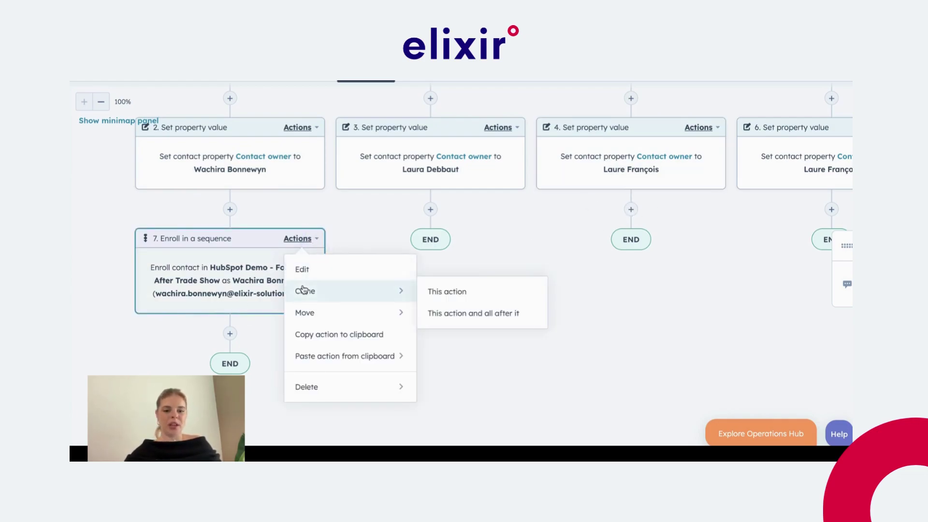
click(461, 296)
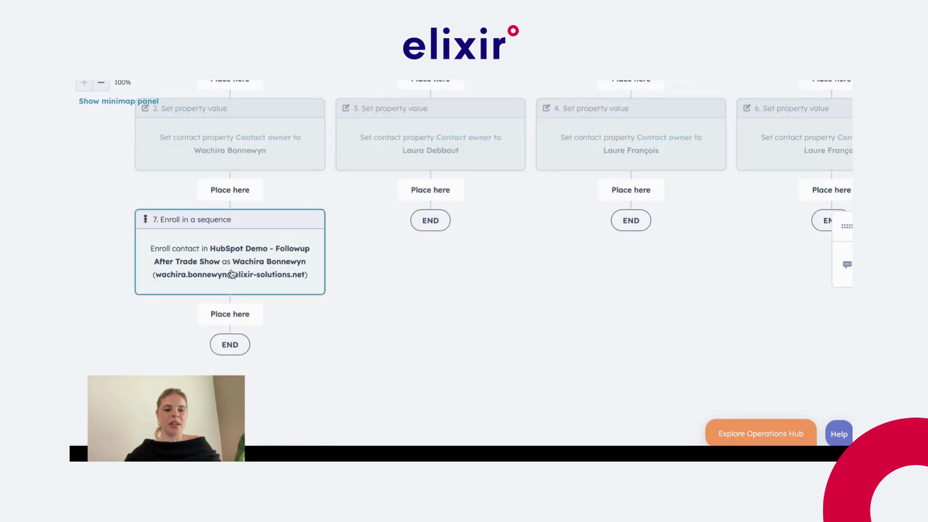
click(575, 214)
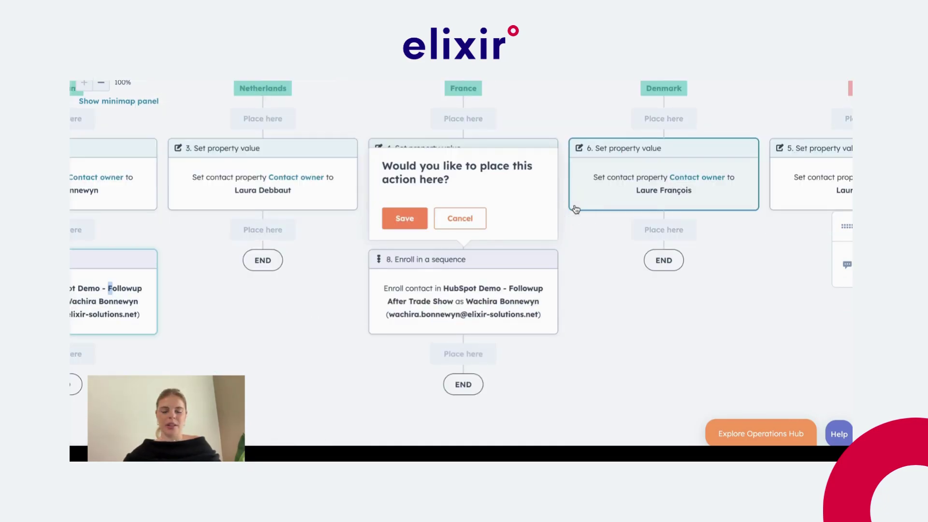
click(404, 219)
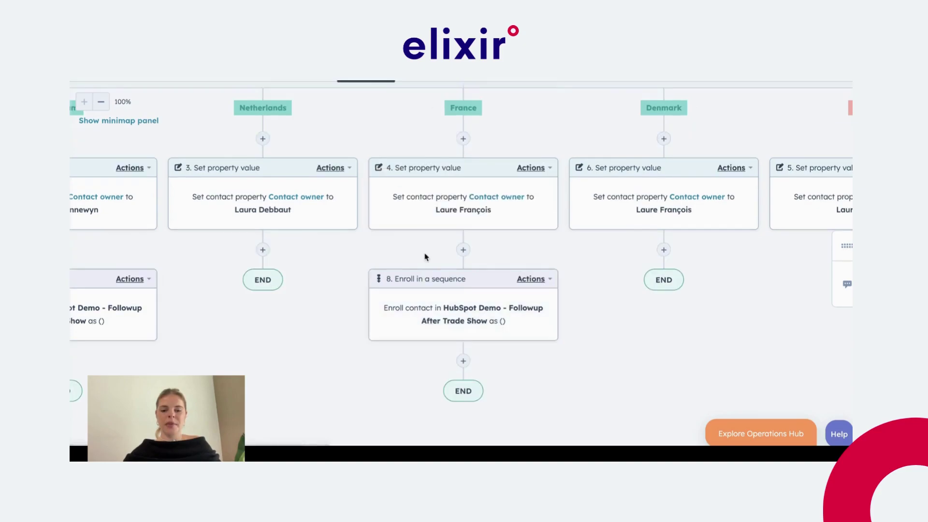
Open the copied enrollment step and start choosing the France owner as its sender
click(530, 336)
click(172, 273)
click(133, 305)
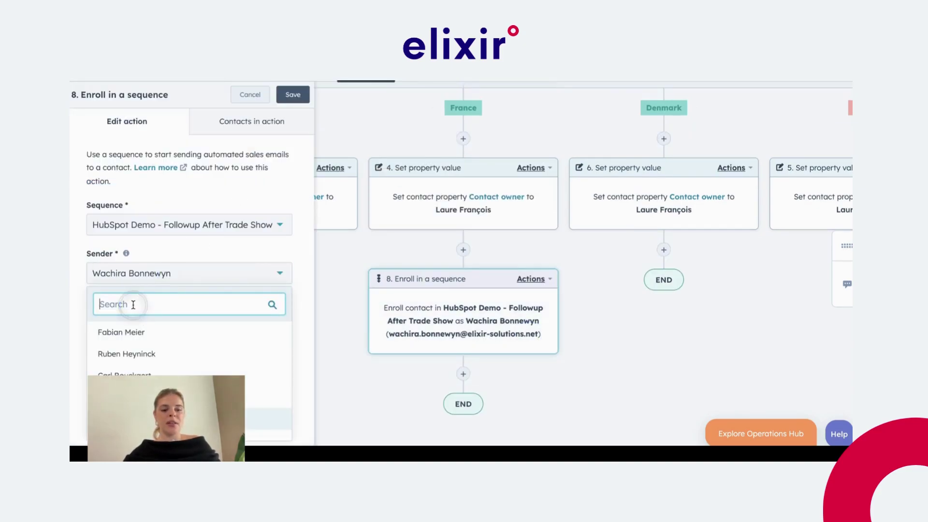
text(laure)
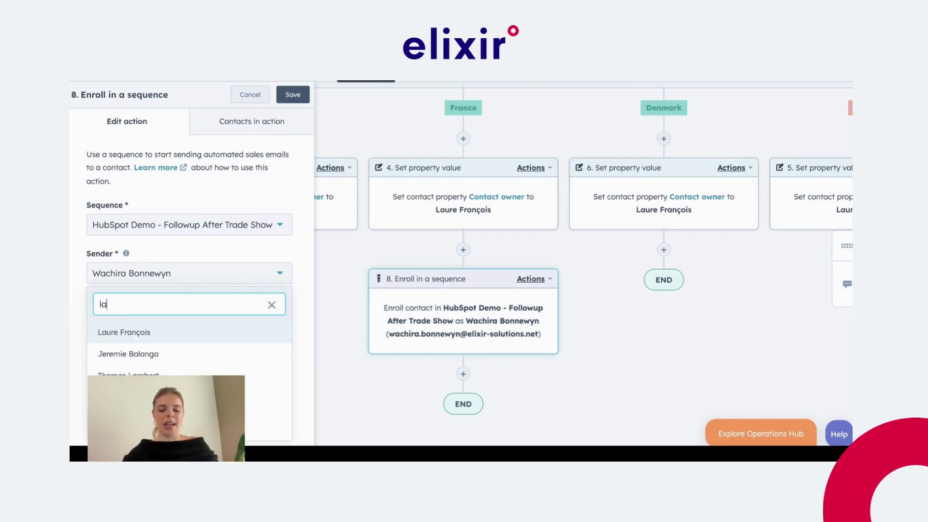